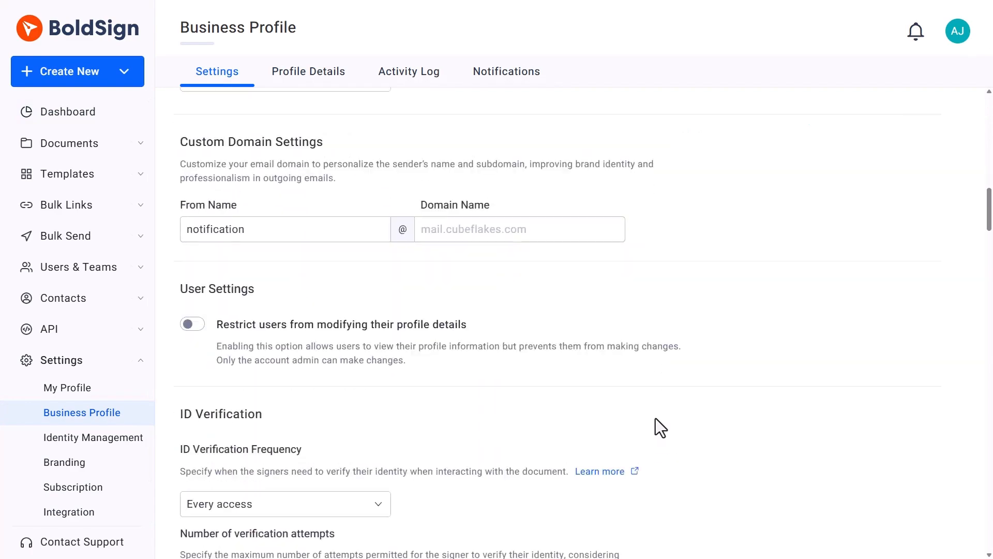
scroll(656, 418, "down", 10)
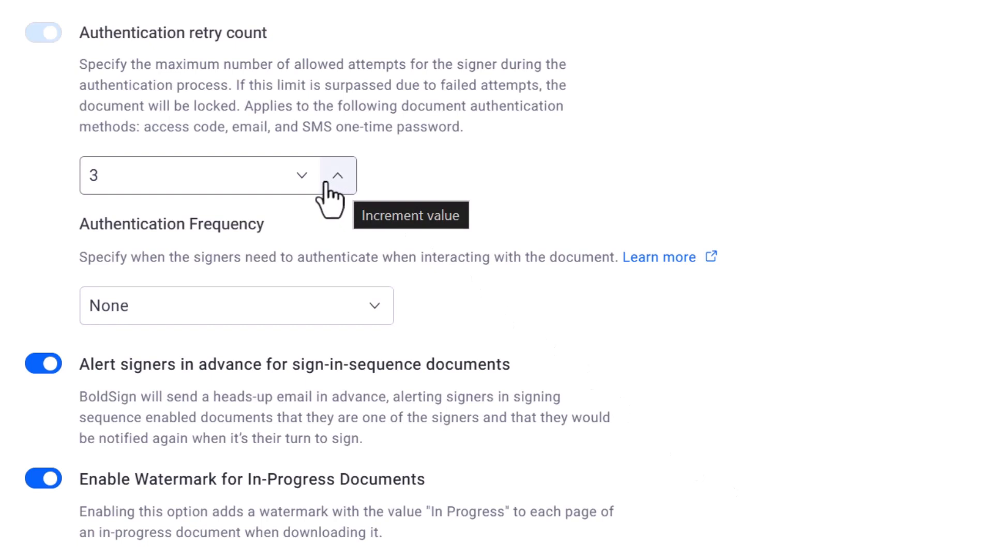
Lower the authentication retry count to 1.
left_click(304, 181)
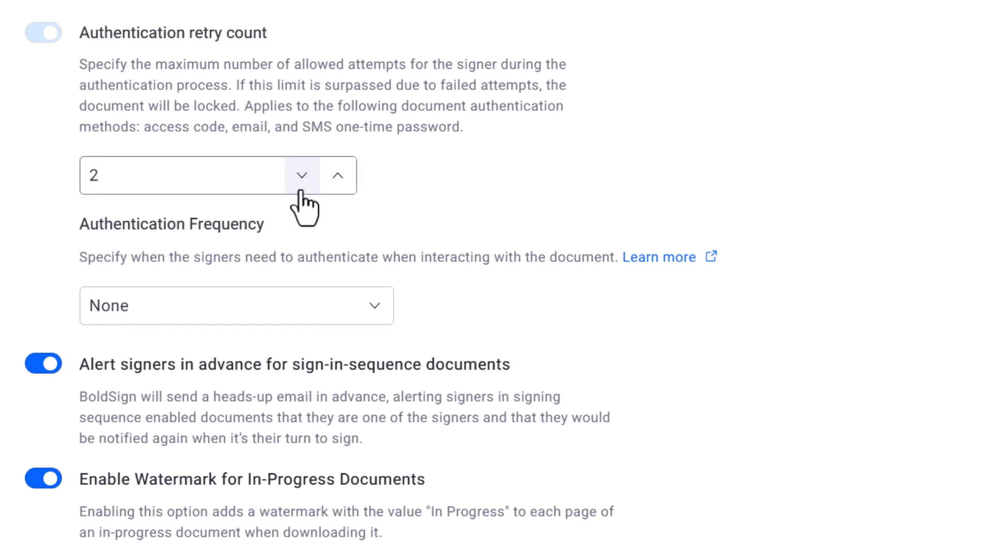
left_click(303, 181)
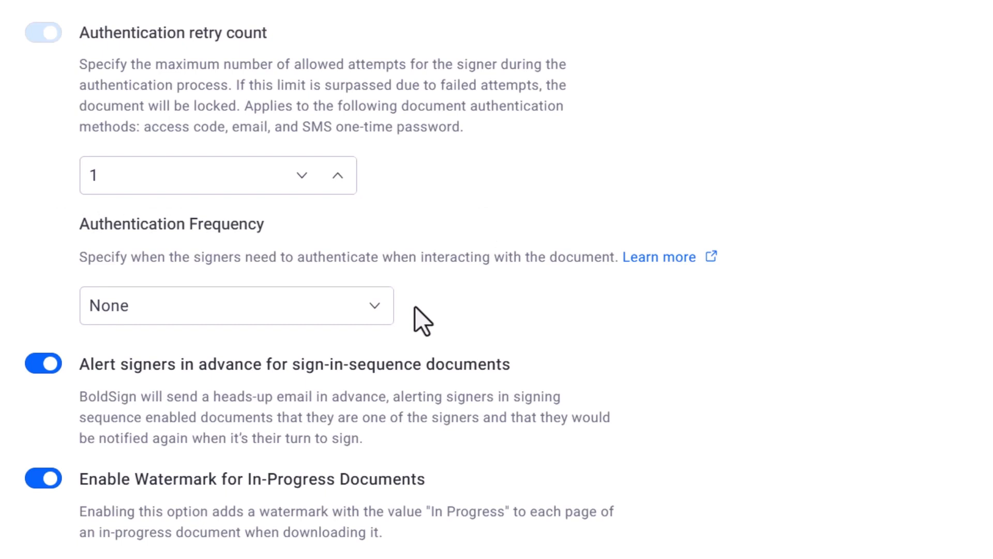
Set the authentication frequency to Every access and save the business profile settings.
left_click(376, 313)
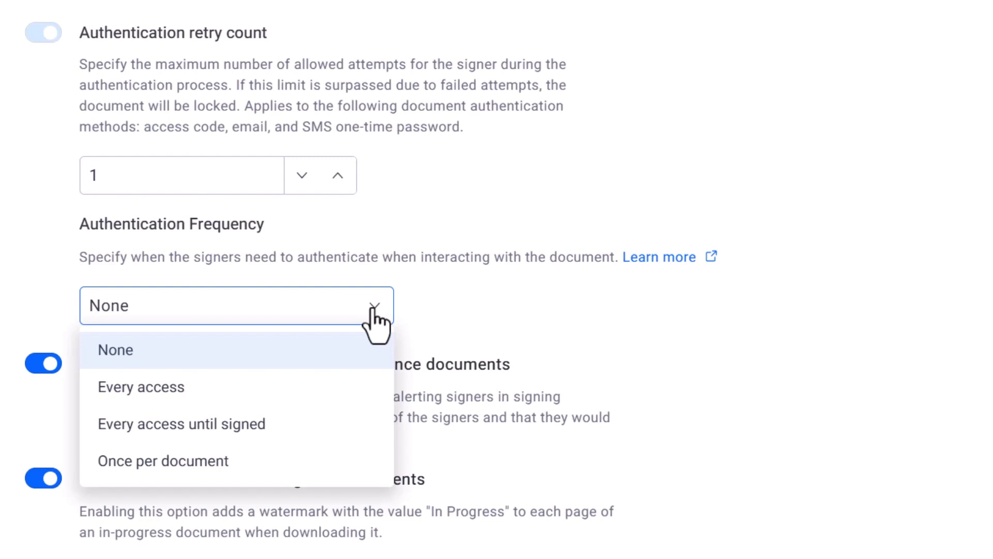
left_click(325, 388)
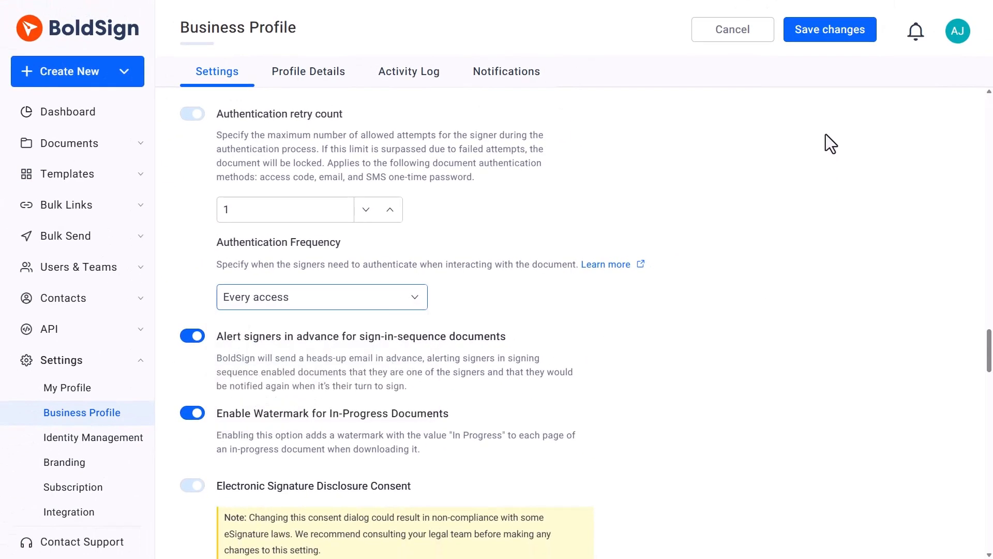
left_click(826, 34)
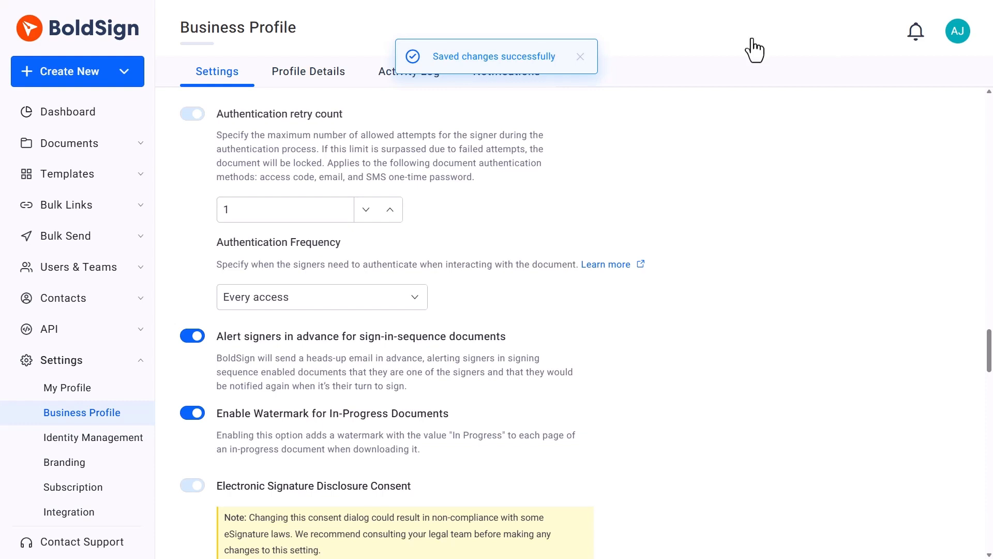
Start a new document and upload the Legal Agreement Form file from the computer.
scroll(93, 86, "down", 1)
left_click(93, 83)
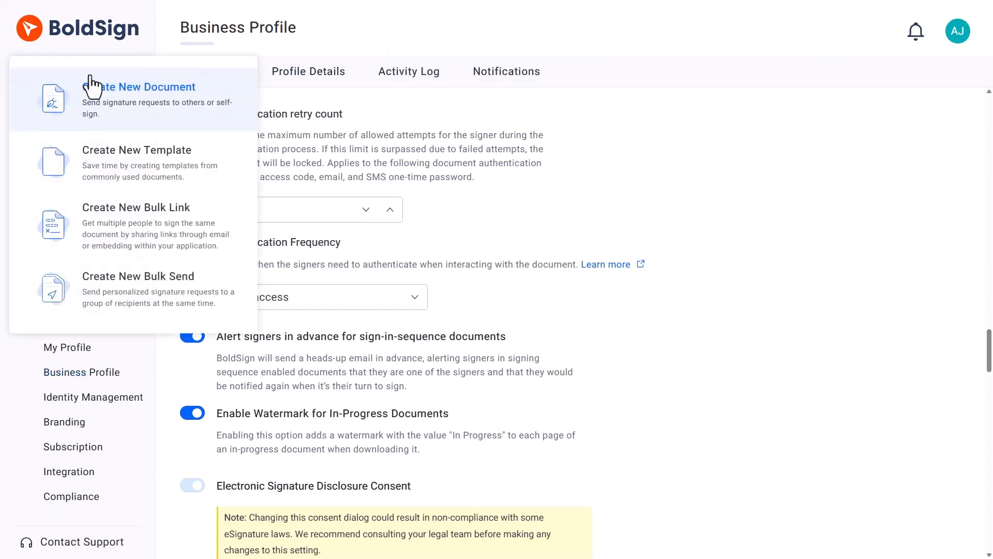
left_click(92, 86)
left_click(284, 169)
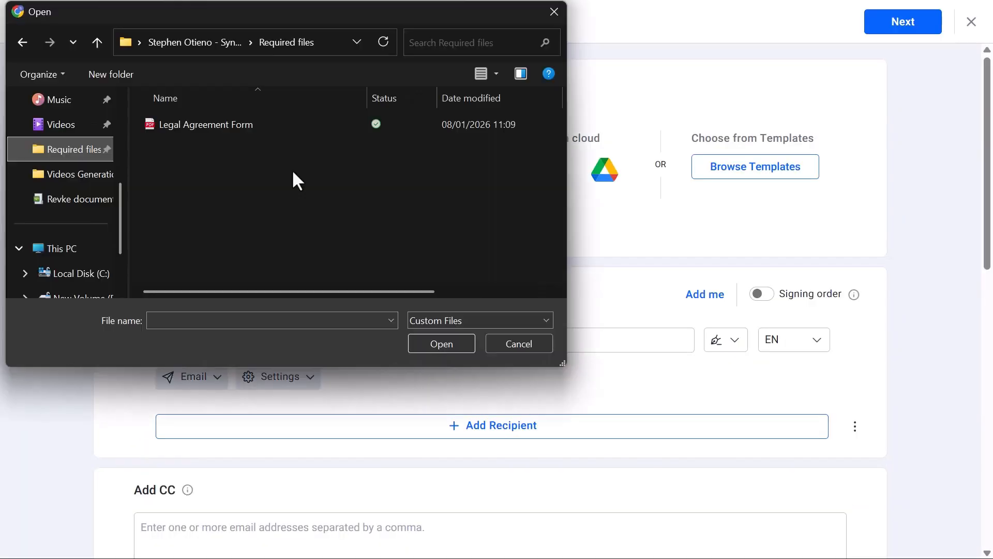
double_click(243, 127)
Add a recipient by entering the recipient's name and e-mail address.
left_click(344, 386)
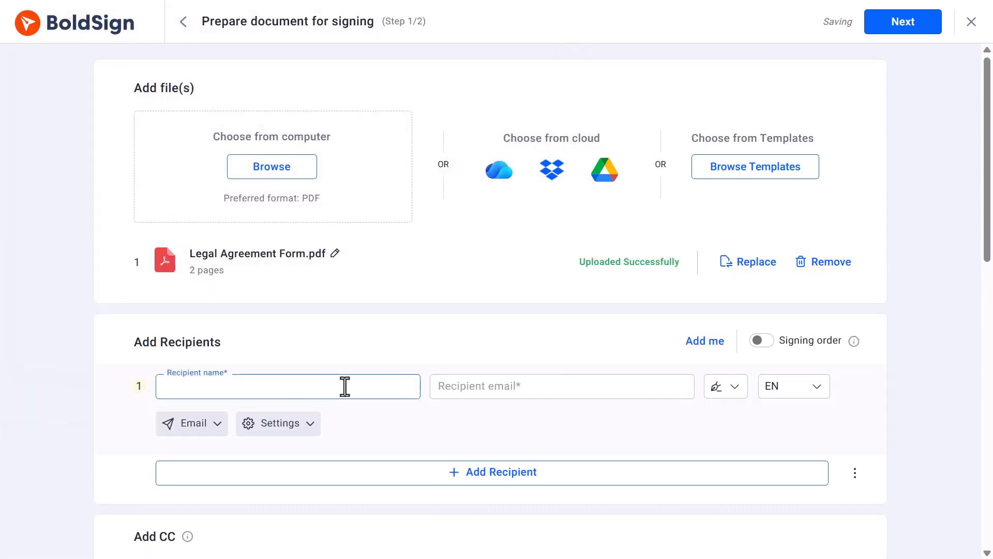
left_click(506, 388)
type("s...@syncfusion.com")
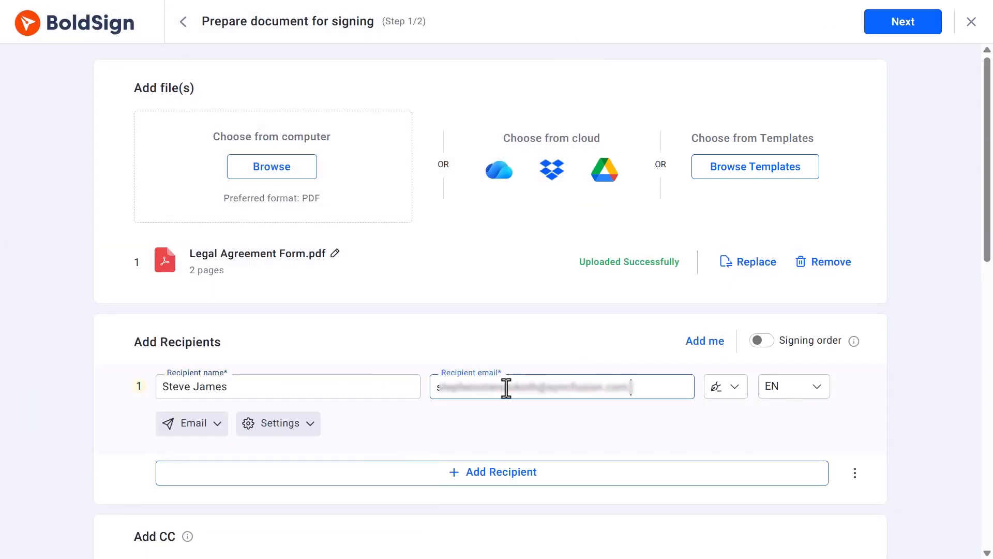
Enable authentication in the recipient's settings and choose Email OTP (One Time Password).
left_click(314, 428)
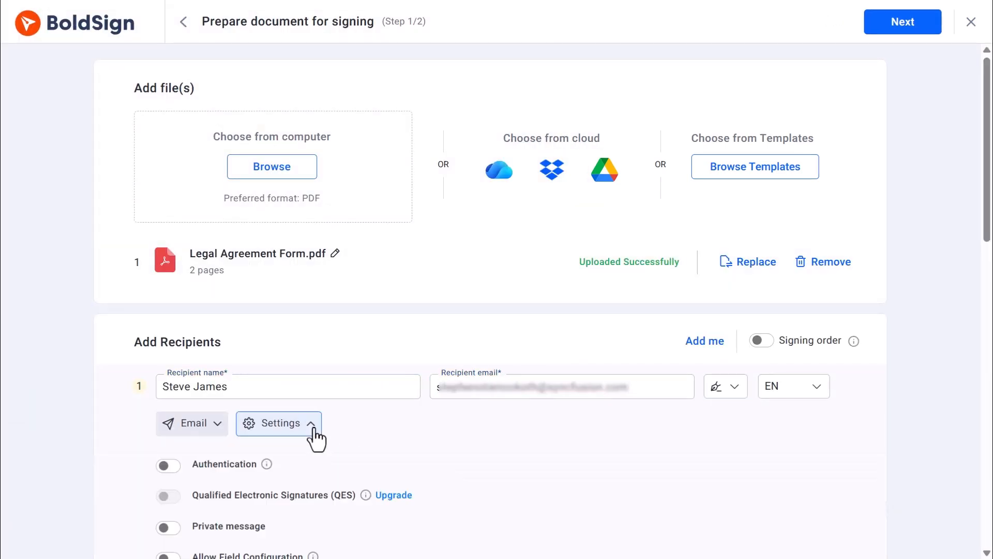
left_click(204, 468)
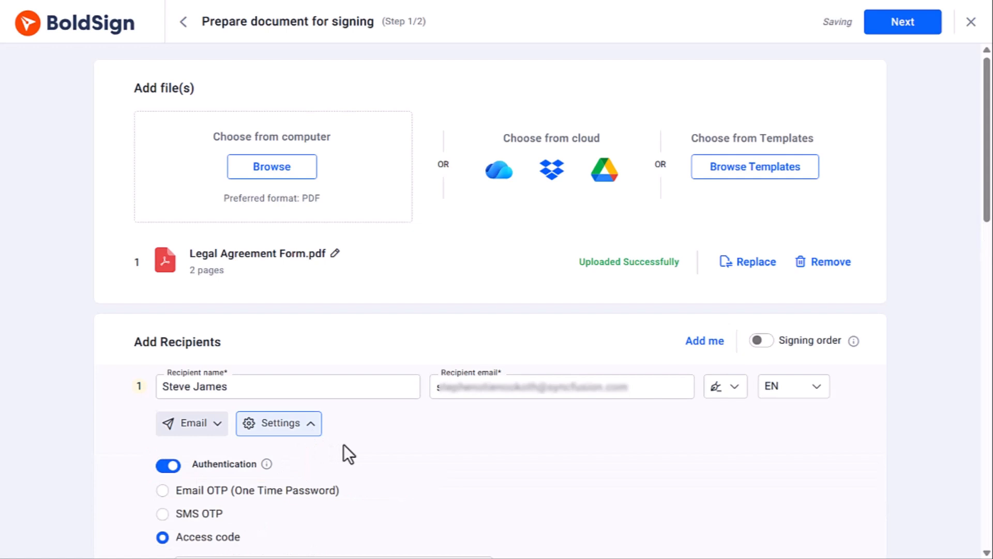
left_click(182, 489)
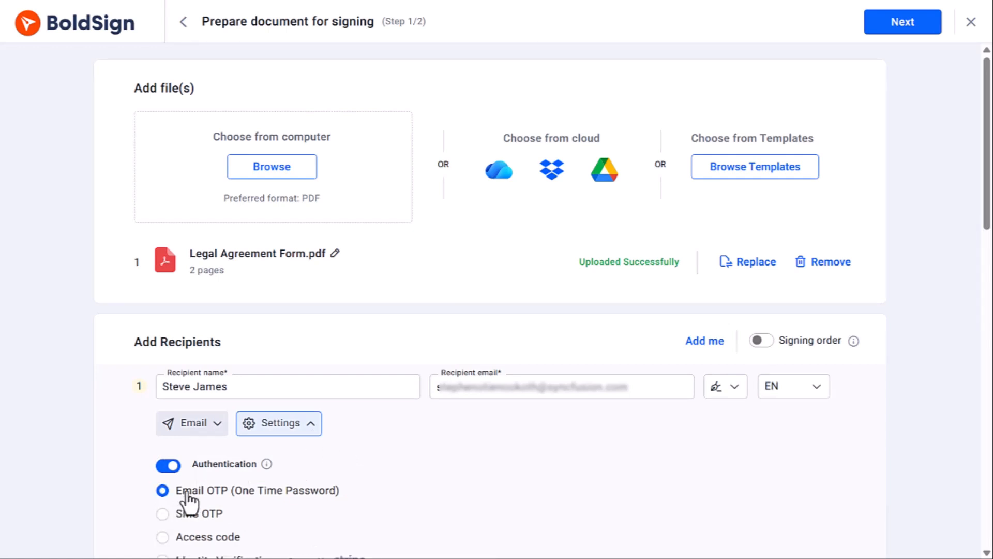
Proceed to field configuration and place a signature field beside the Signature line on page 2.
left_click(907, 31)
scroll(617, 290, "down", 10)
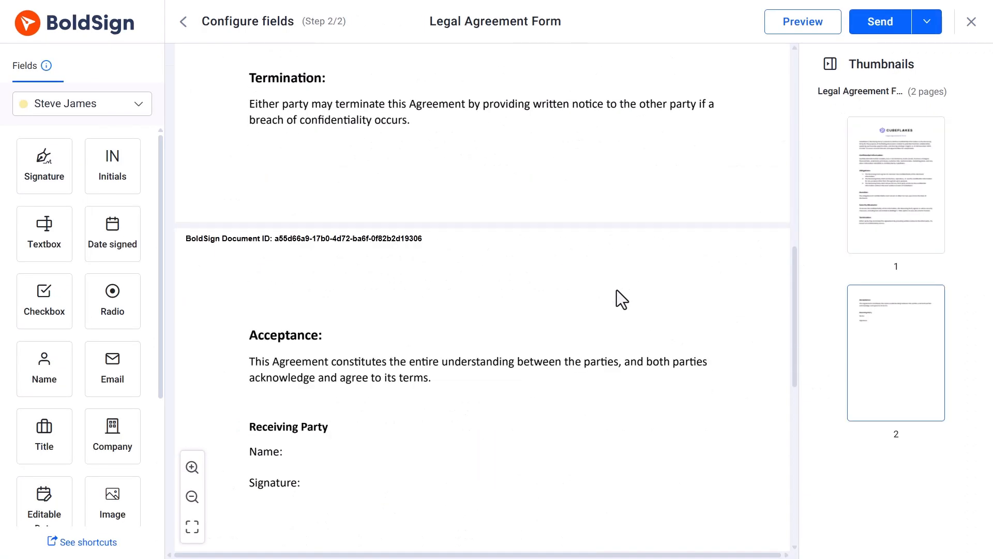
left_click_drag(322, 455, 312, 451)
left_click_drag(44, 165, 350, 482)
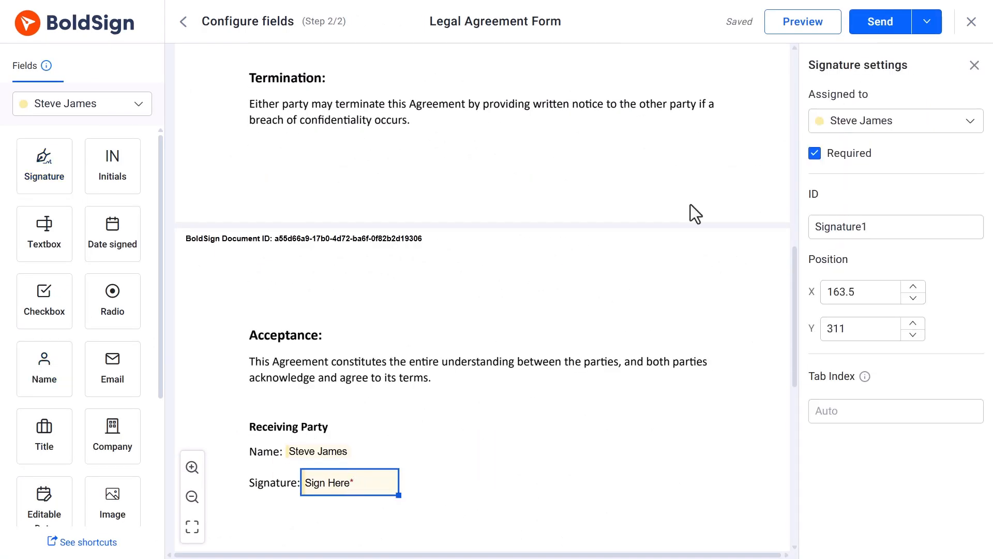
Send the Legal Agreement Form to the recipient for signing.
left_click(876, 25)
left_click(627, 358)
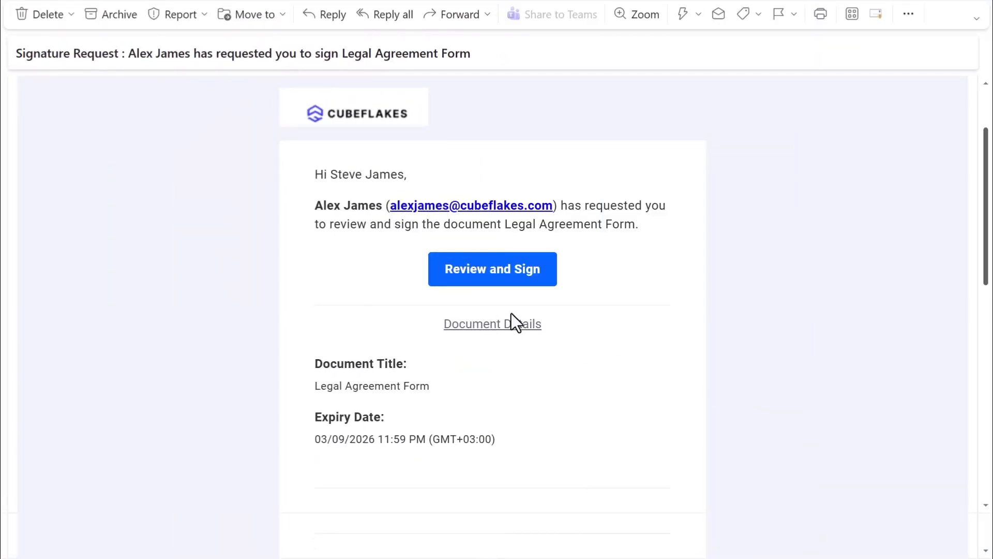
Open the signing request from the email and enter the emailed one-time password to verify access.
left_click(501, 278)
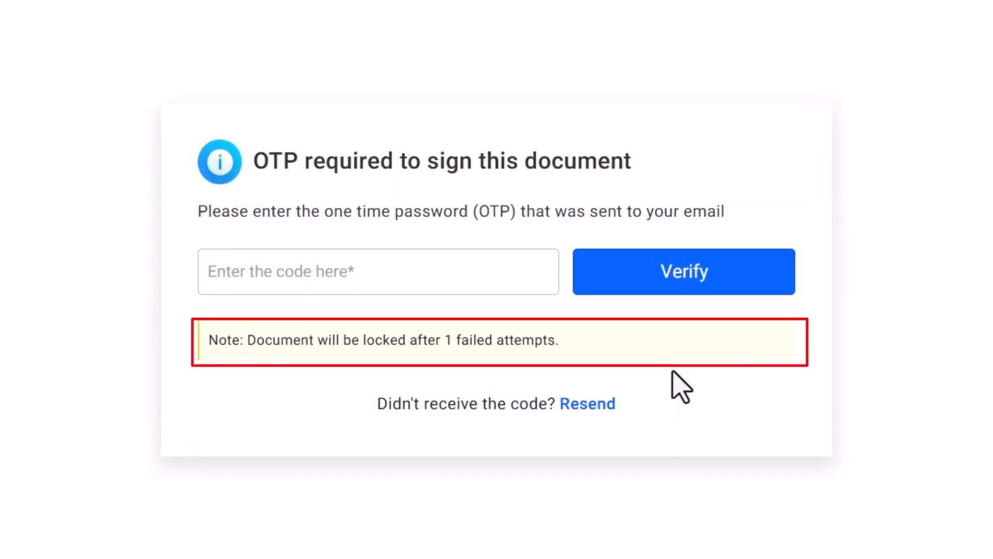
left_click(547, 273)
key("ctrl+v")
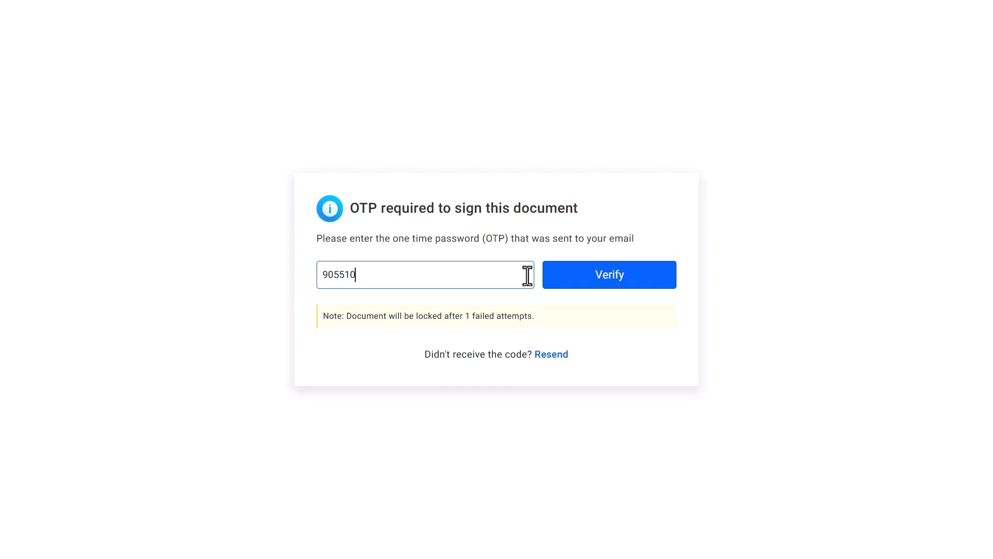
left_click(567, 284)
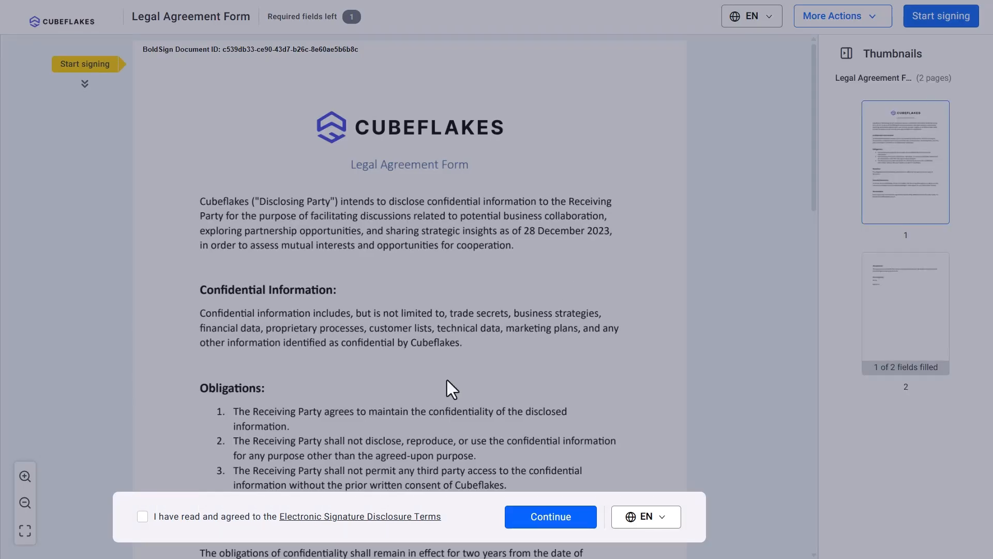
Insert a typed signature into the signature field using the first style and finish signing.
left_click(140, 514)
left_click(546, 517)
scroll(653, 393, "down", 4)
scroll(653, 383, "down", 5)
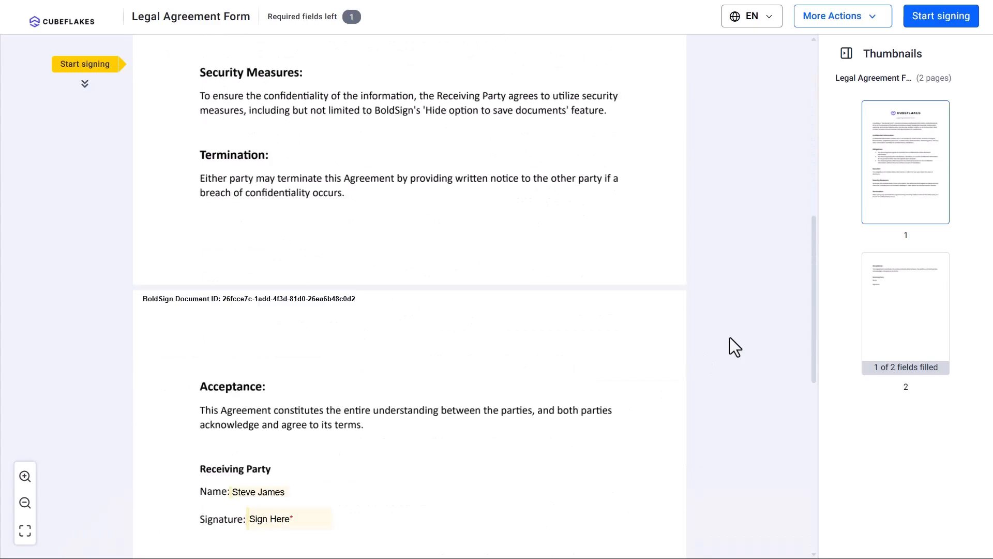
left_click(301, 513)
left_click(405, 304)
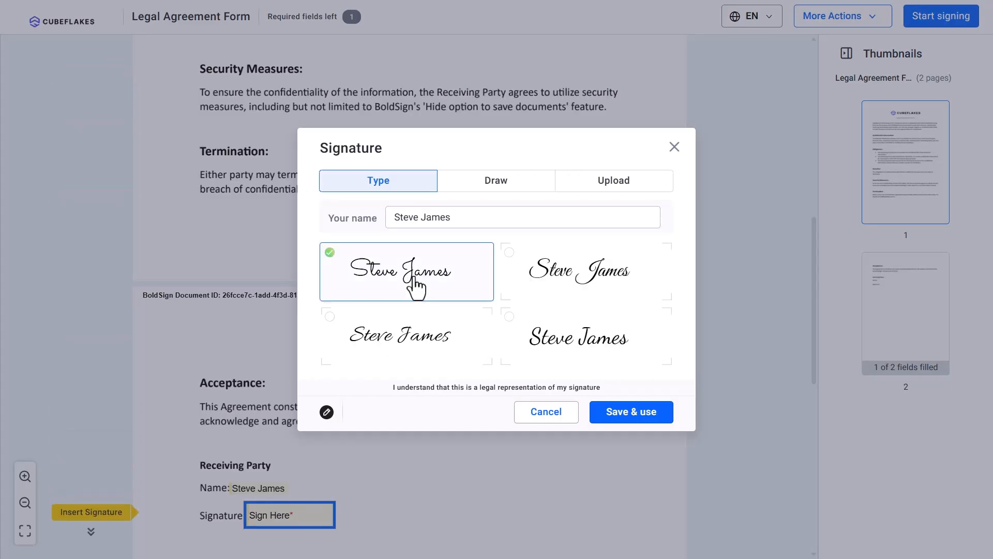
left_click(631, 412)
left_click(936, 20)
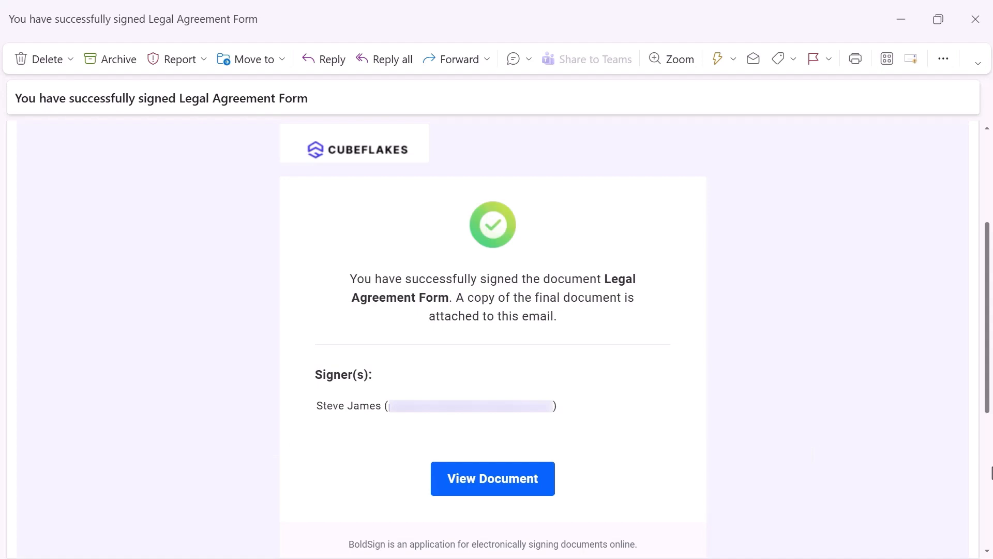
Open the signed document from the confirmation email and enter the one-time password to view it.
left_click(514, 492)
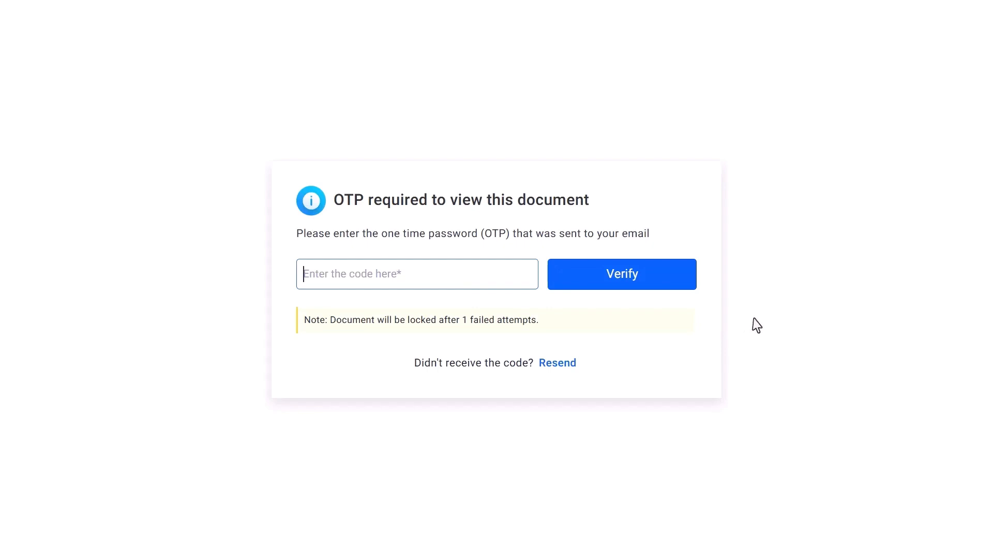
key("ctrl+v")
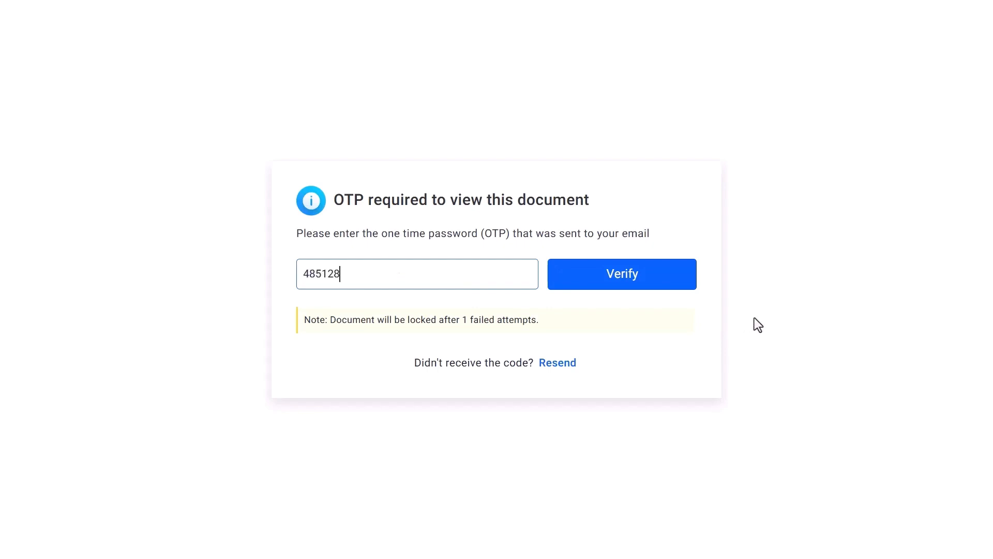
left_click(659, 279)
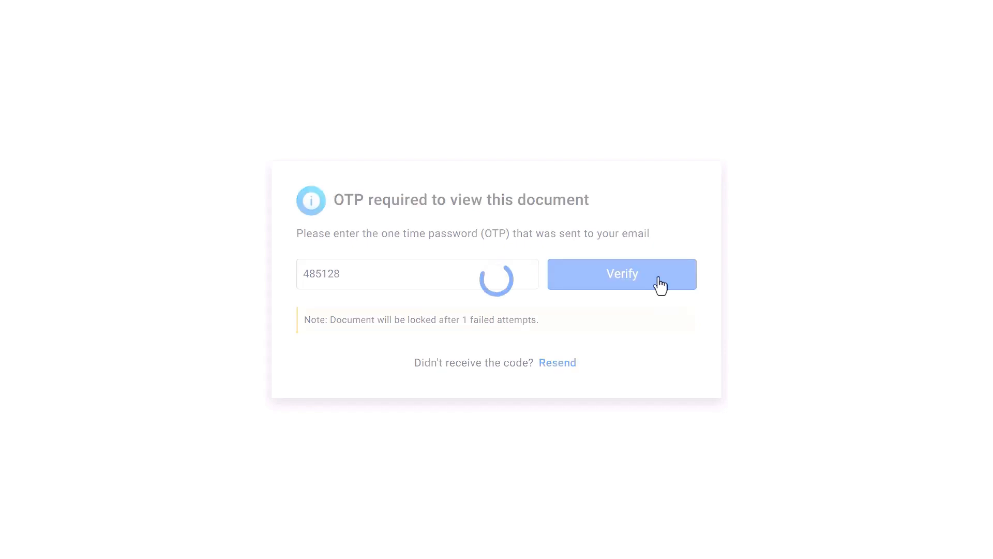